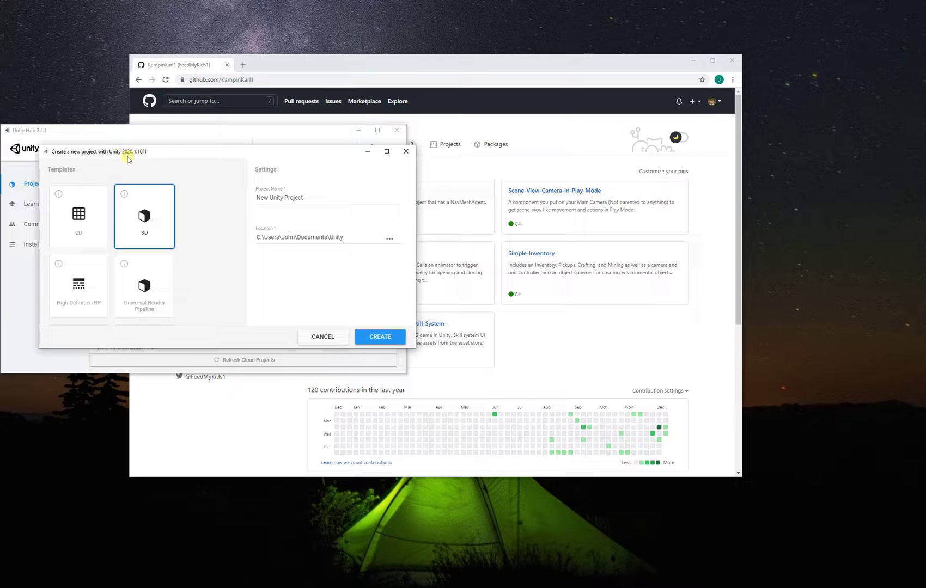
Name the new 3D Unity project Mining RPG and create it.
{"action": "left_click", "coordinate": [292, 193]}
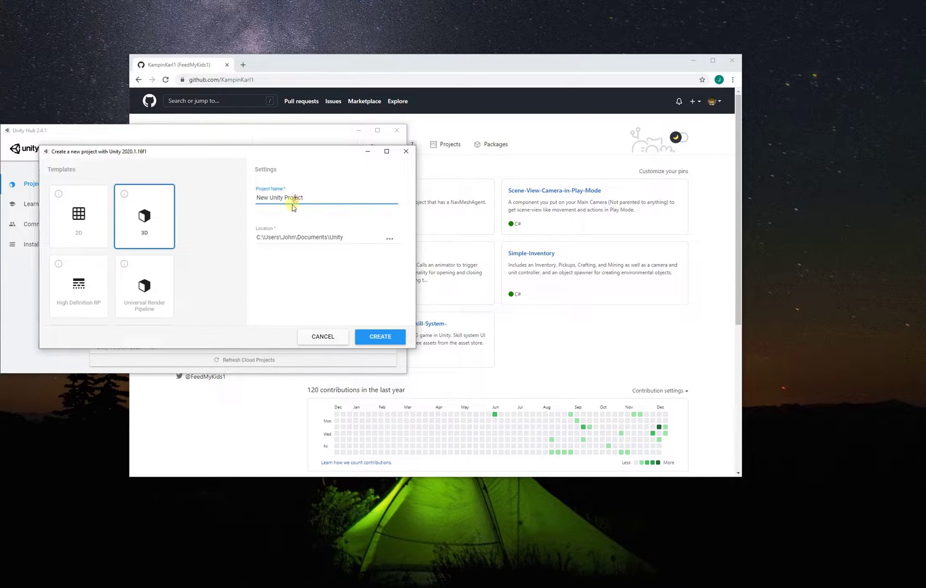
{"action": "type", "text": "M"}
{"action": "left_click", "coordinate": [391, 337]}
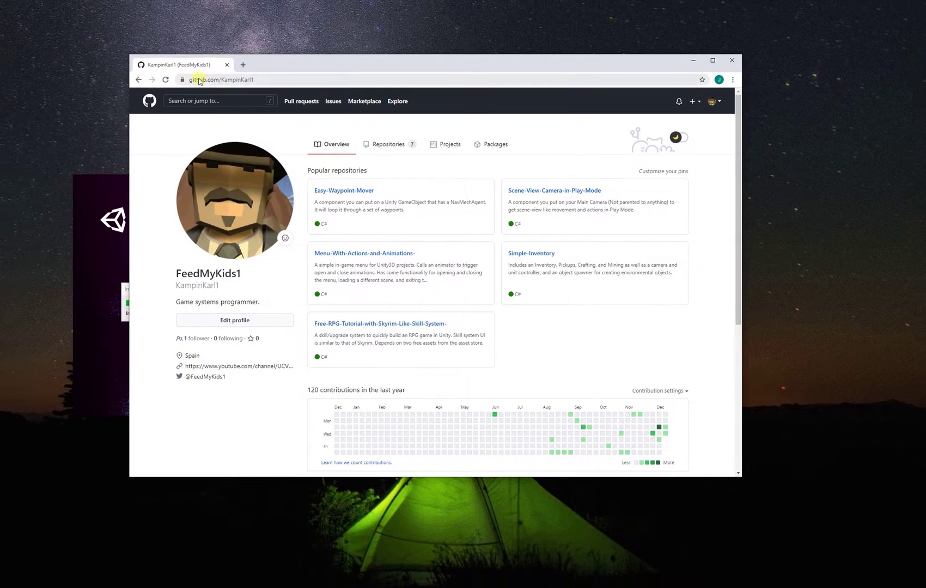
Open the Simple-Inventory repository on GitHub and download it as a ZIP archive.
{"action": "left_click", "coordinate": [536, 254]}
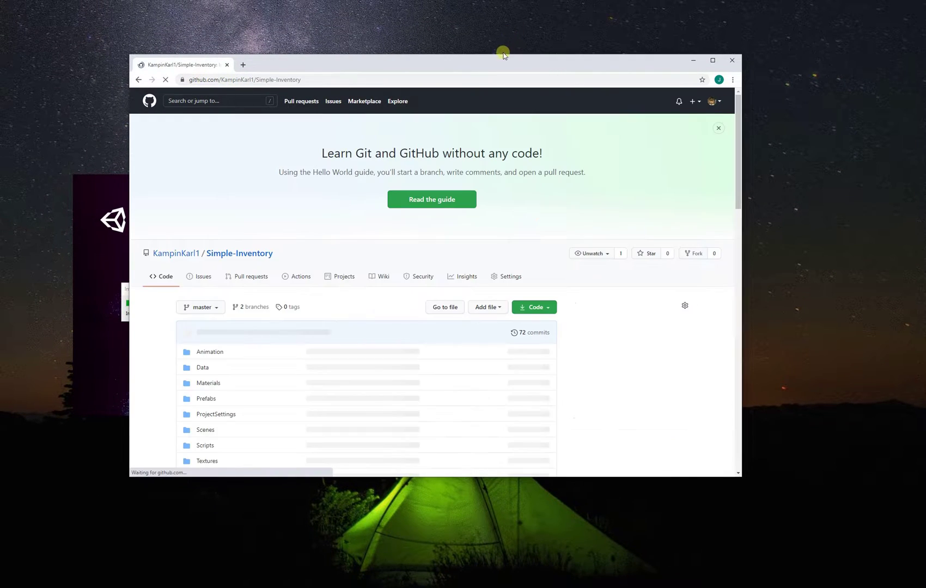
{"action": "left_click_drag", "start_coordinate": [488, 69], "coordinate": [535, 73]}
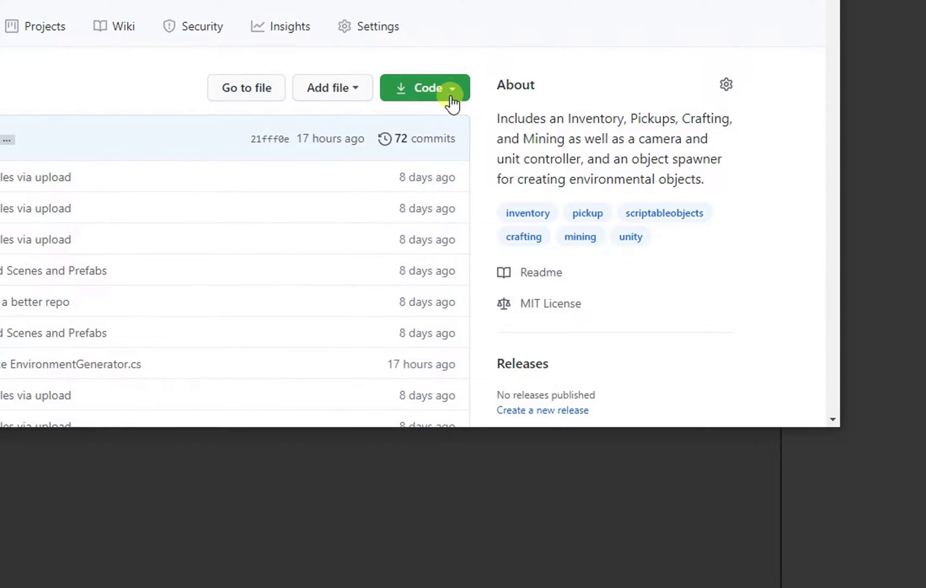
{"action": "left_click", "coordinate": [453, 92]}
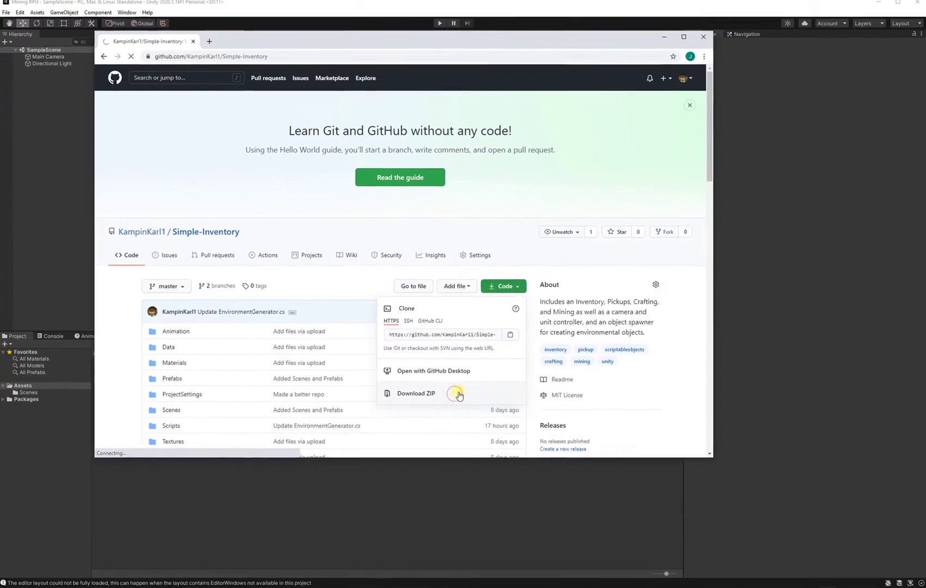
{"action": "left_click", "coordinate": [329, 306]}
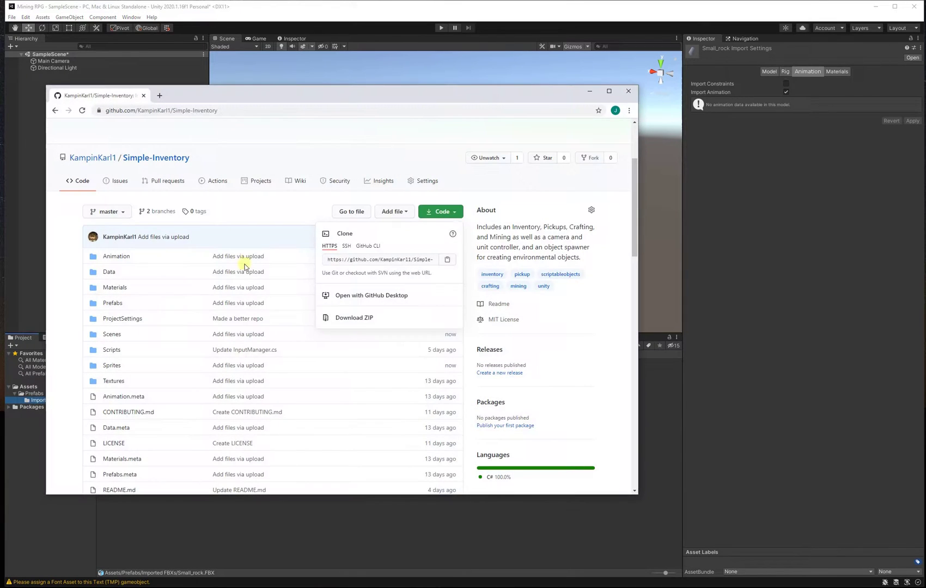
{"action": "left_click", "coordinate": [238, 447]}
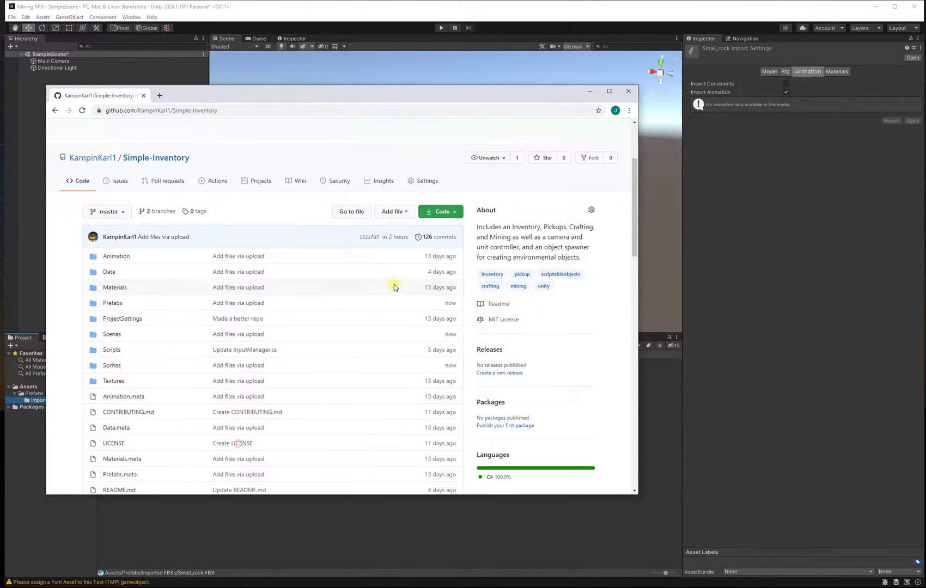
{"action": "left_click", "coordinate": [441, 210]}
{"action": "left_click", "coordinate": [364, 318]}
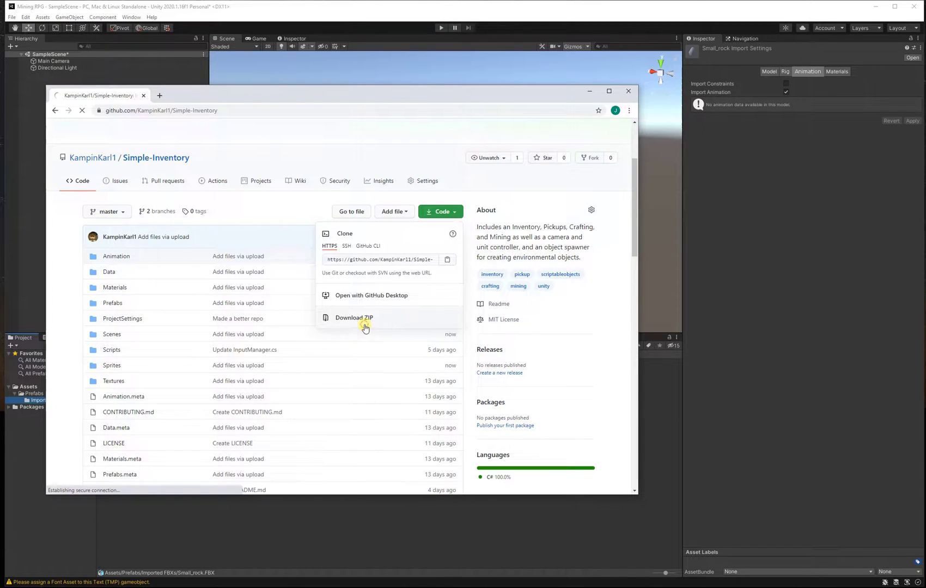
Open the downloaded Simple-Inventory archive and place the Mining RPG project's Assets folder window beside it.
{"action": "right_click", "coordinate": [89, 487]}
{"action": "left_click", "coordinate": [120, 496]}
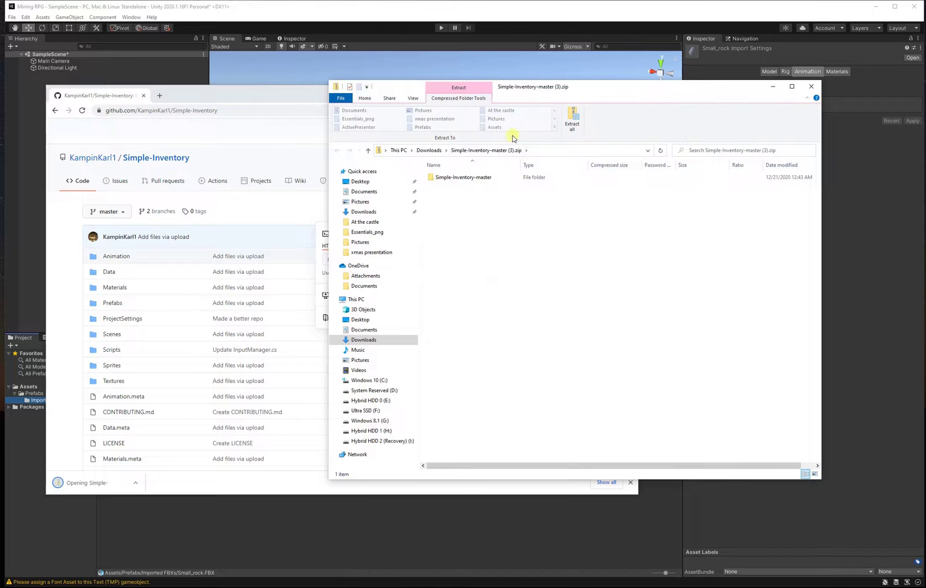
{"action": "left_click", "coordinate": [314, 99]}
{"action": "left_click", "coordinate": [592, 92]}
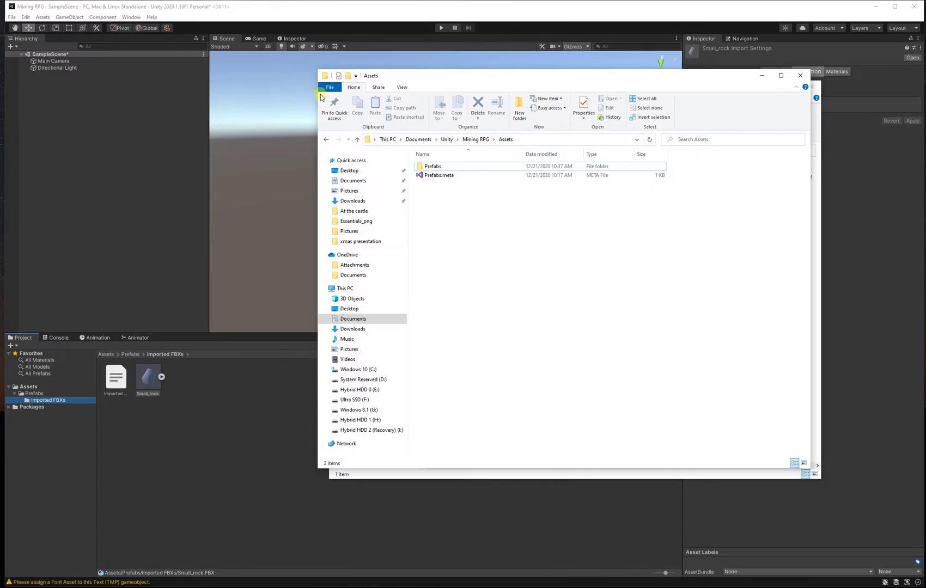
{"action": "left_click_drag", "start_coordinate": [450, 81], "coordinate": [152, 93]}
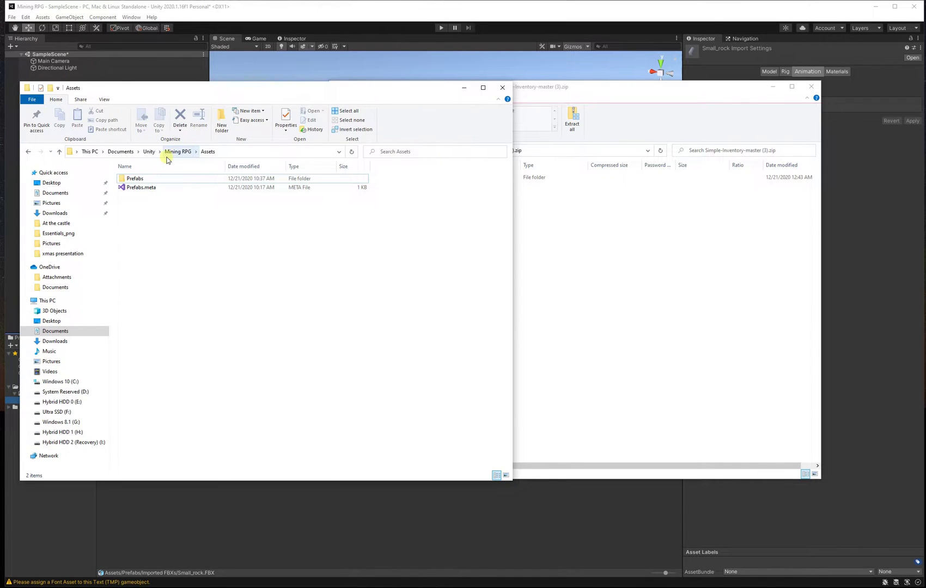
{"action": "left_click", "coordinate": [571, 231]}
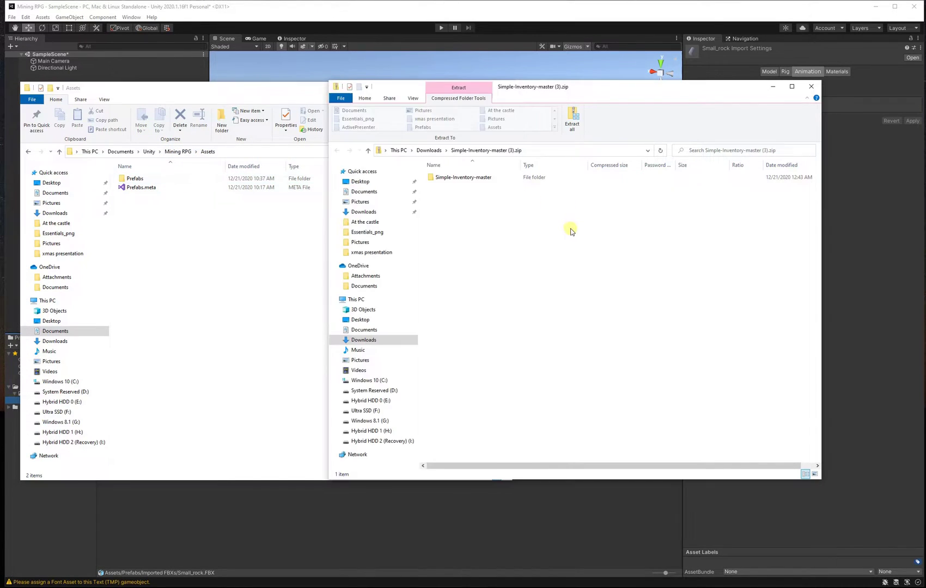
Copy everything in Simple-Inventory-master except ProjectSettings into the Mining RPG Assets folder, replacing files with the same names.
{"action": "double_click", "coordinate": [479, 178]}
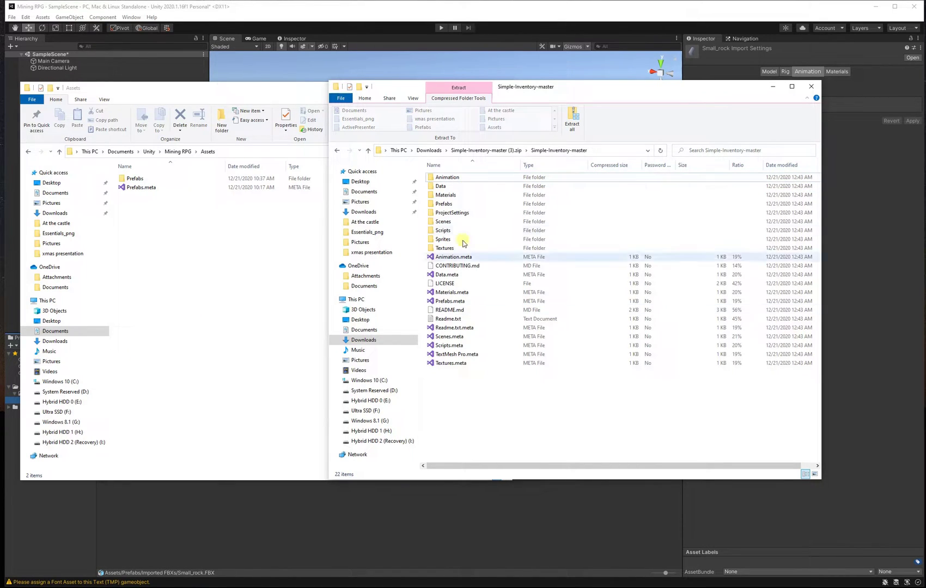
{"action": "left_click", "coordinate": [452, 176]}
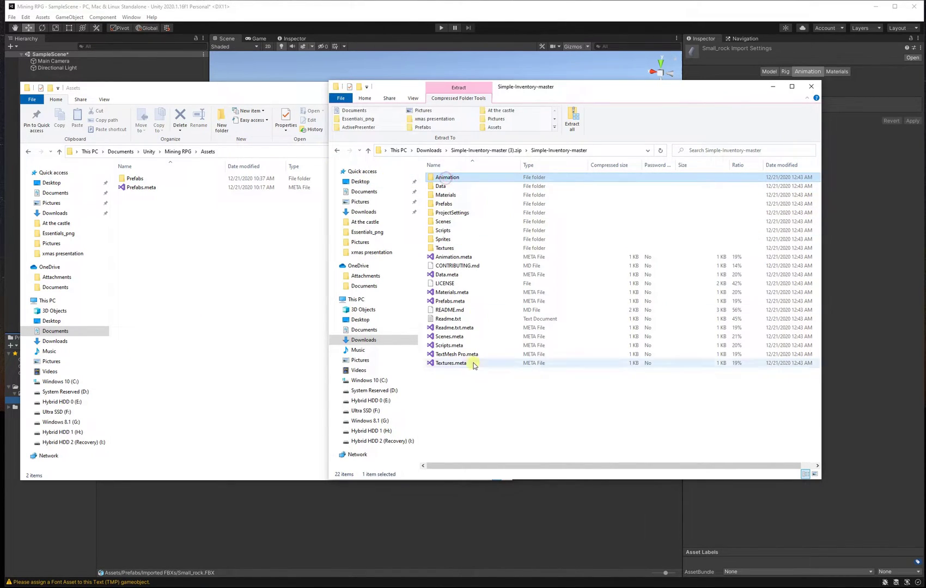
{"action": "left_click", "coordinate": [472, 363], "text": "shift"}
{"action": "left_click", "coordinate": [461, 212], "text": "ctrl"}
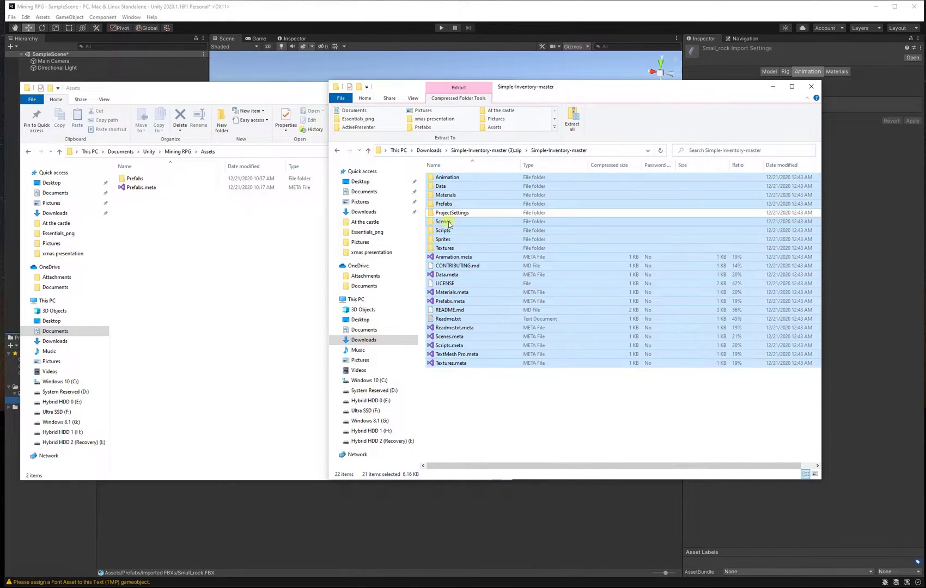
{"action": "left_click_drag", "start_coordinate": [447, 226], "coordinate": [206, 269]}
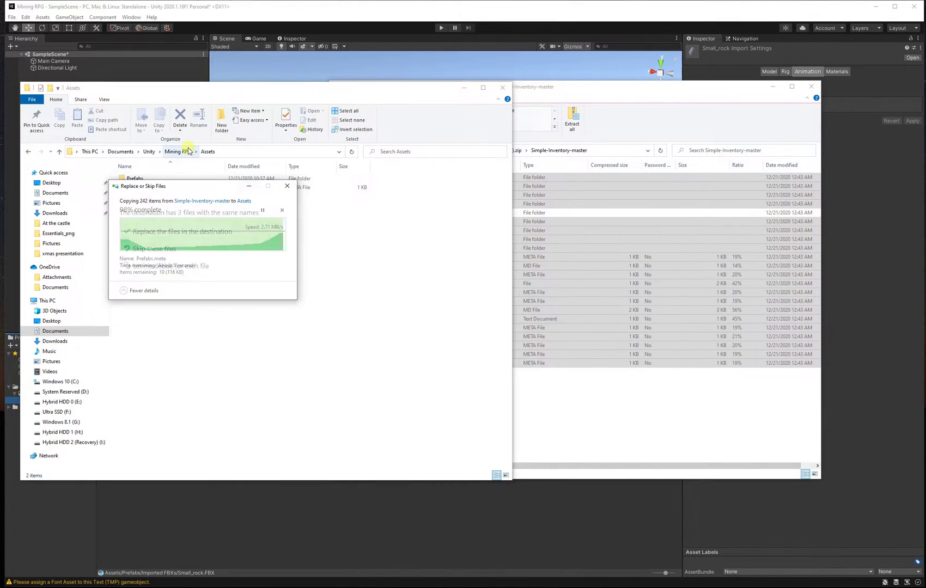
{"action": "left_click", "coordinate": [197, 231]}
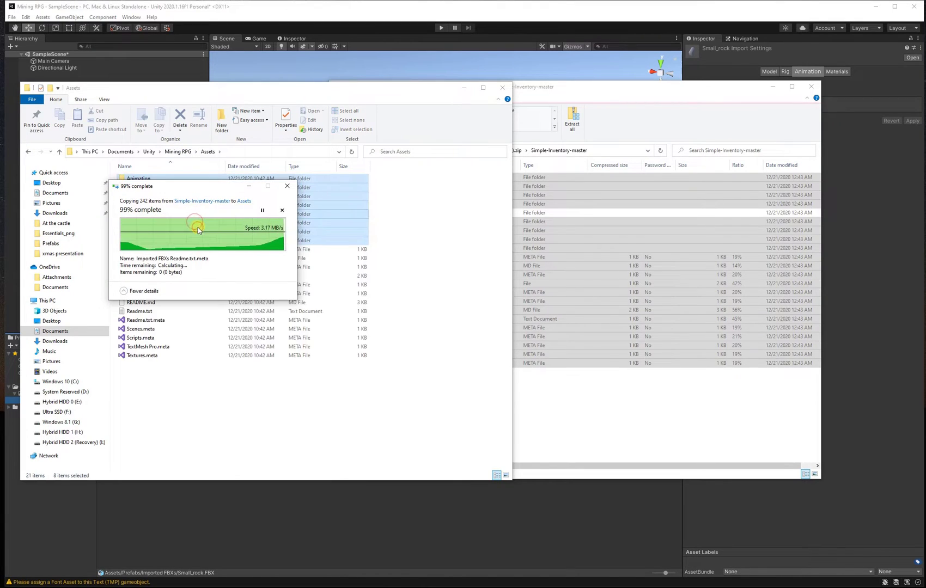
{"action": "left_click", "coordinate": [254, 400]}
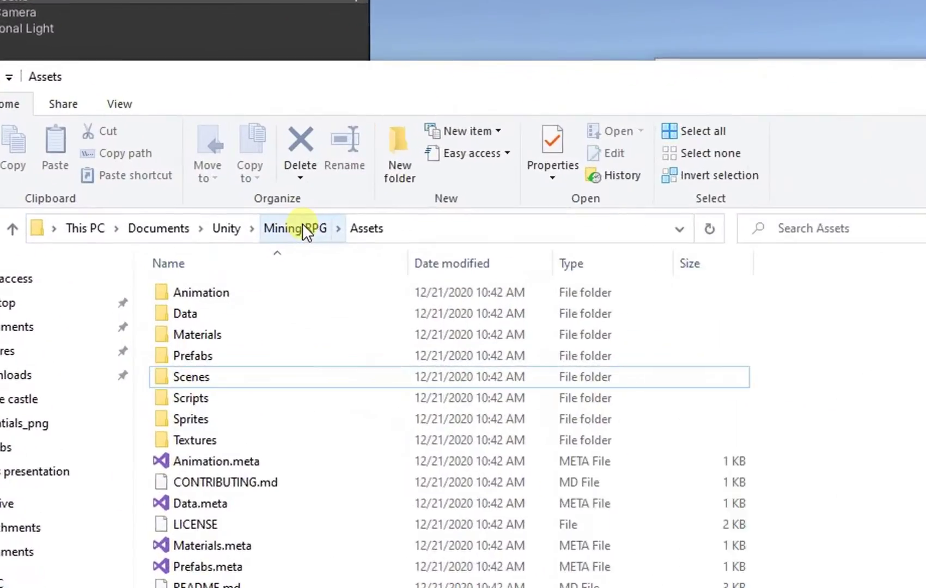
Copy TagManager.asset from the archive's ProjectSettings folder into the Mining RPG ProjectSettings folder, replacing the existing file.
{"action": "left_click", "coordinate": [177, 152]}
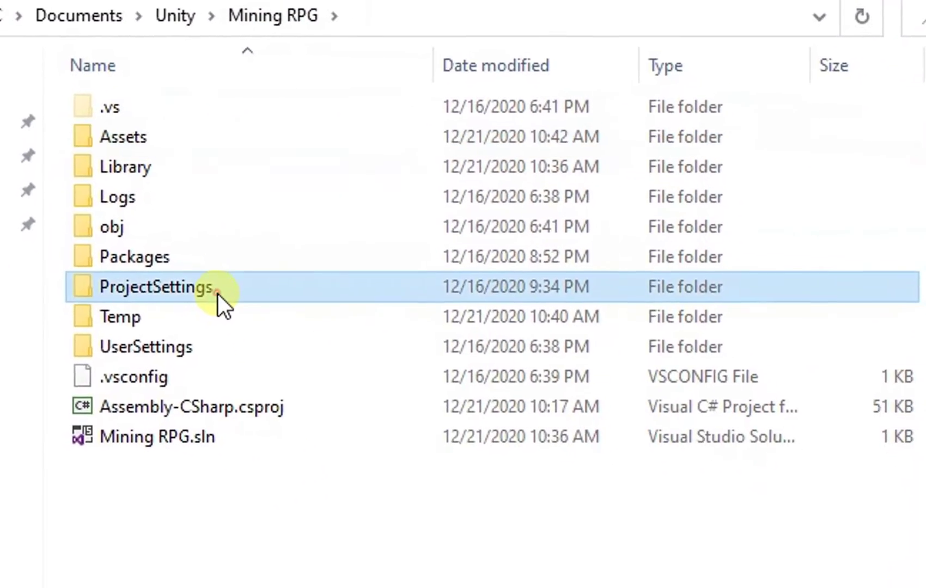
{"action": "double_click", "coordinate": [284, 460]}
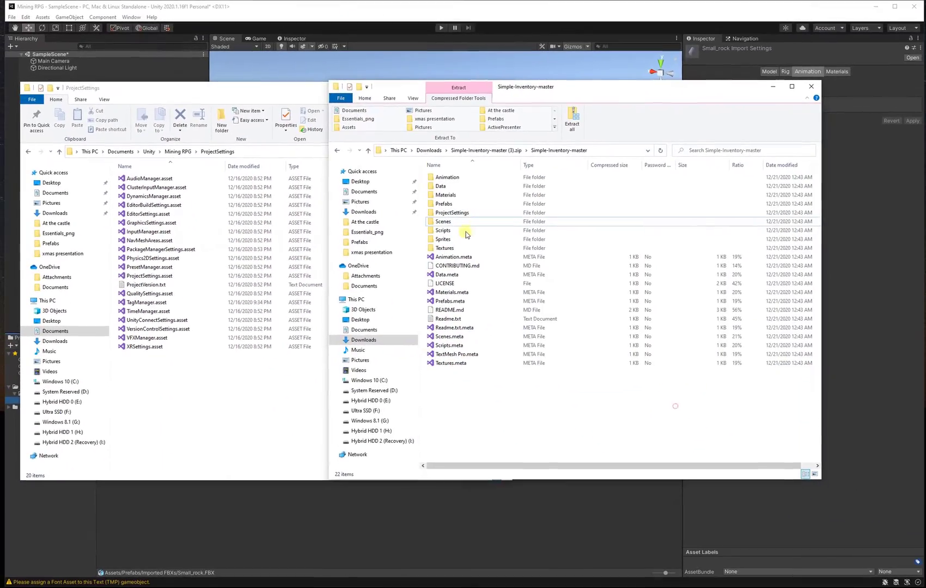
{"action": "double_click", "coordinate": [452, 212]}
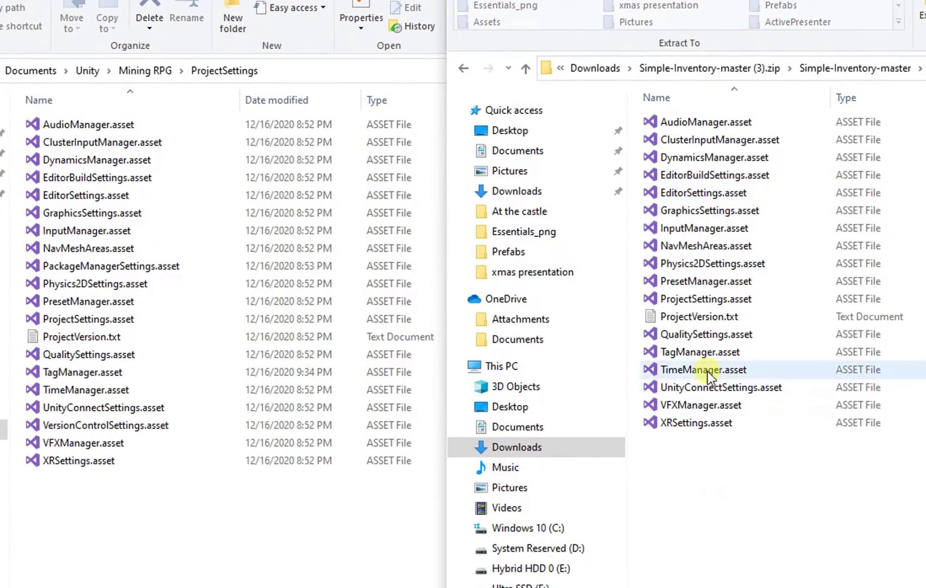
{"action": "left_click", "coordinate": [700, 349]}
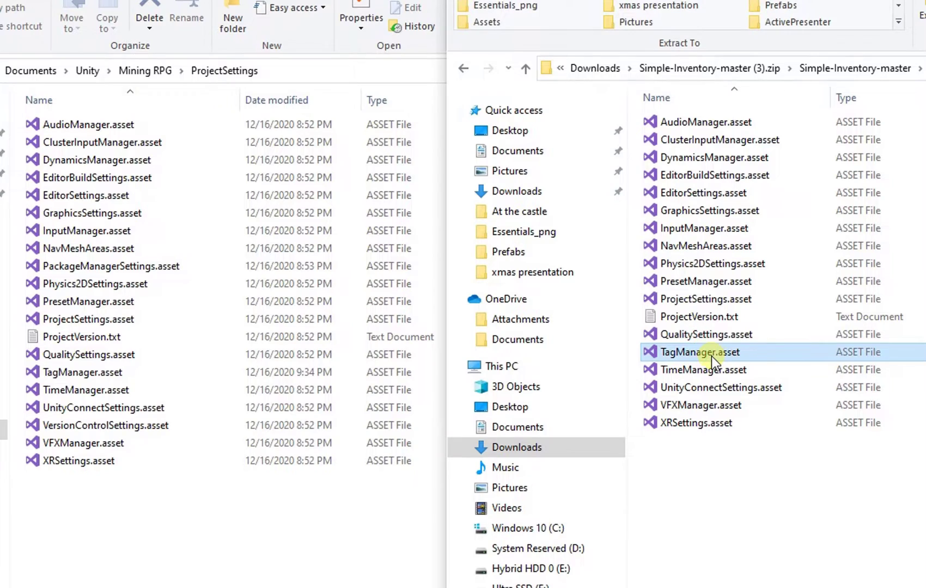
{"action": "left_click_drag", "start_coordinate": [711, 356], "coordinate": [279, 561]}
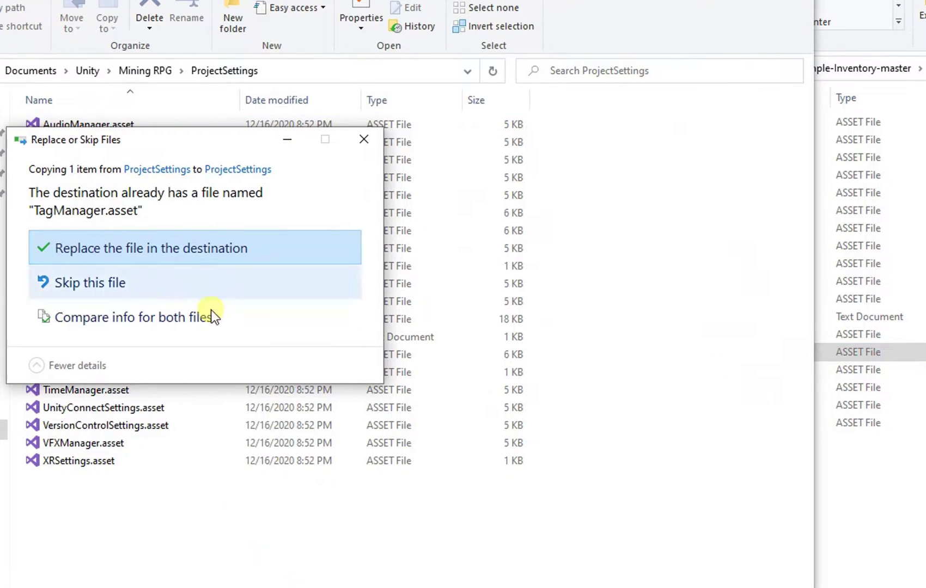
{"action": "left_click", "coordinate": [202, 249]}
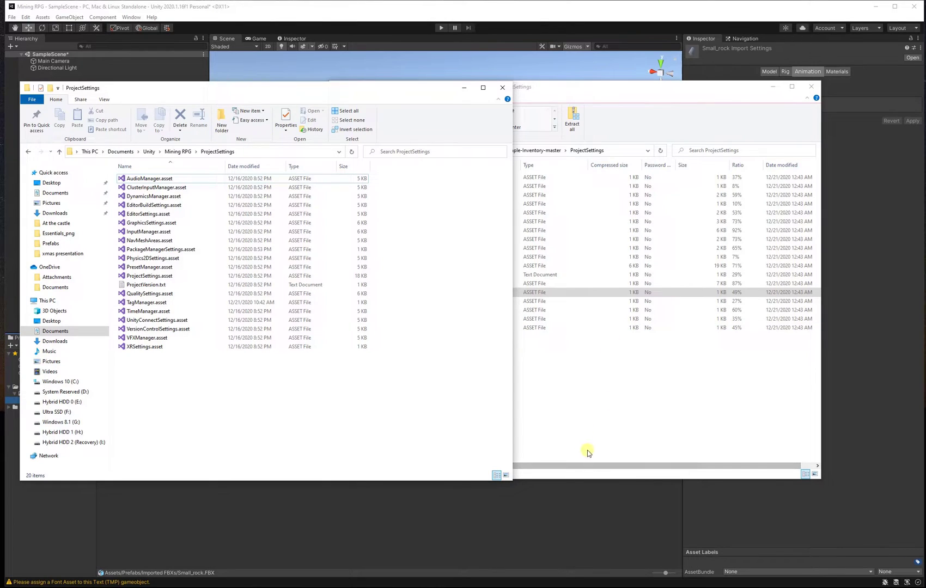
Switch to Unity, reload the externally modified SampleScene, and import the TMP Essentials.
{"action": "left_click", "coordinate": [485, 535]}
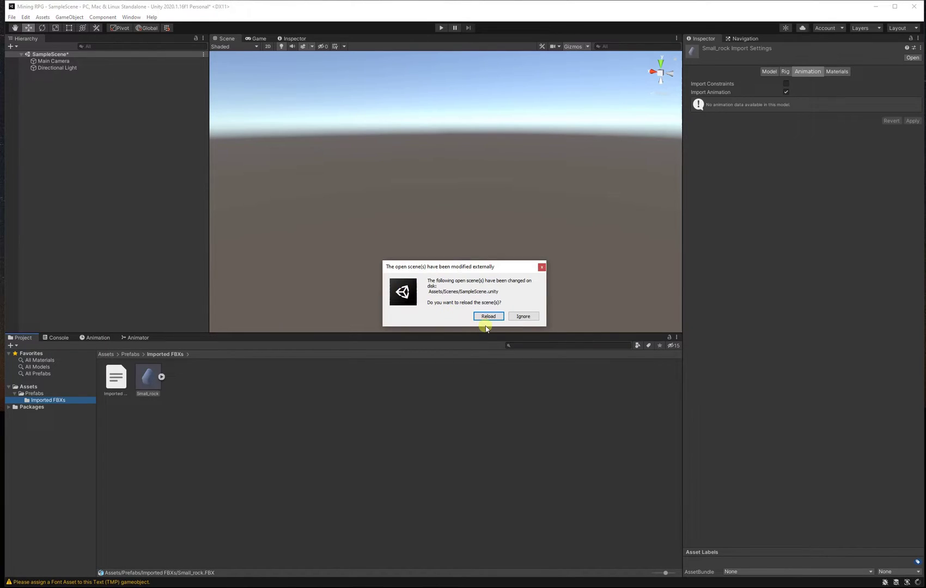
{"action": "left_click", "coordinate": [489, 317]}
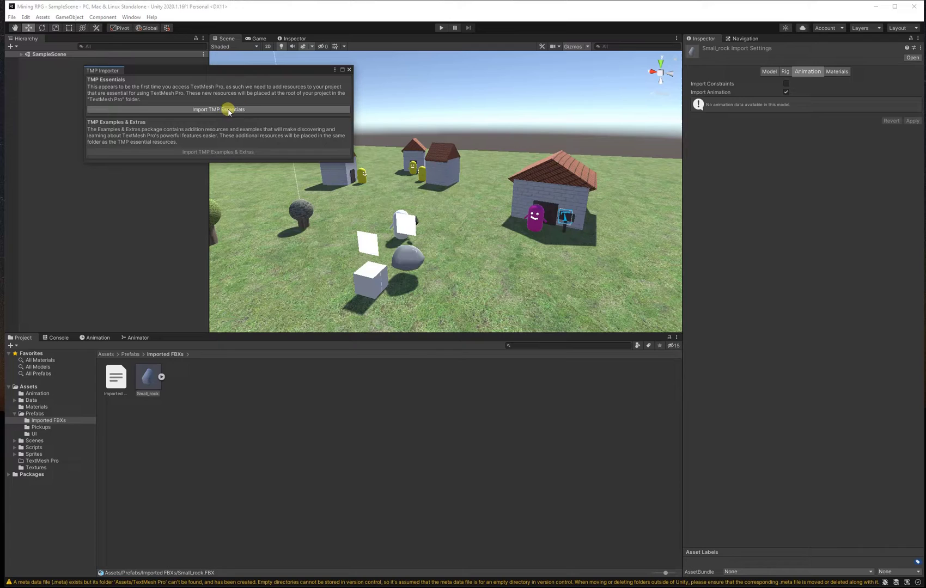
{"action": "left_click", "coordinate": [226, 110]}
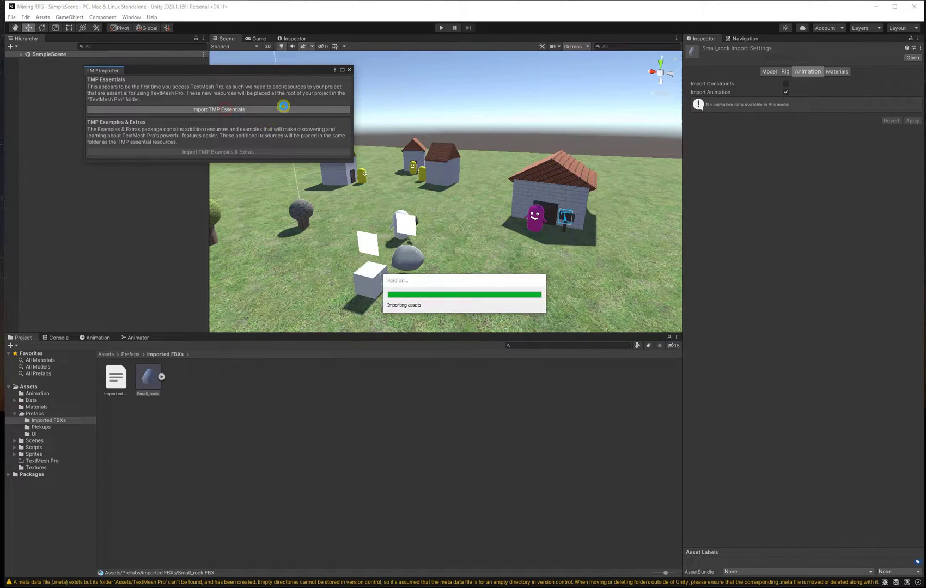
{"action": "left_click", "coordinate": [350, 70]}
Inspect the Stone Pickup object in the scene up close.
{"action": "left_click", "coordinate": [423, 243]}
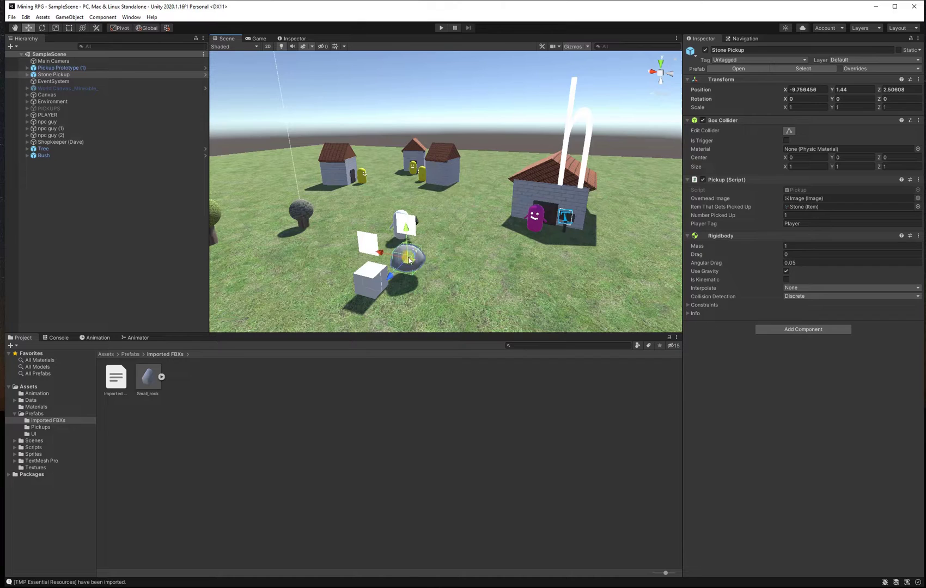
{"action": "middle_click_drag", "start_coordinate": [442, 259], "coordinate": [399, 258]}
{"action": "scroll", "coordinate": [389, 271], "scroll_direction": "up", "scroll_amount": 3}
{"action": "left_click", "coordinate": [387, 274]}
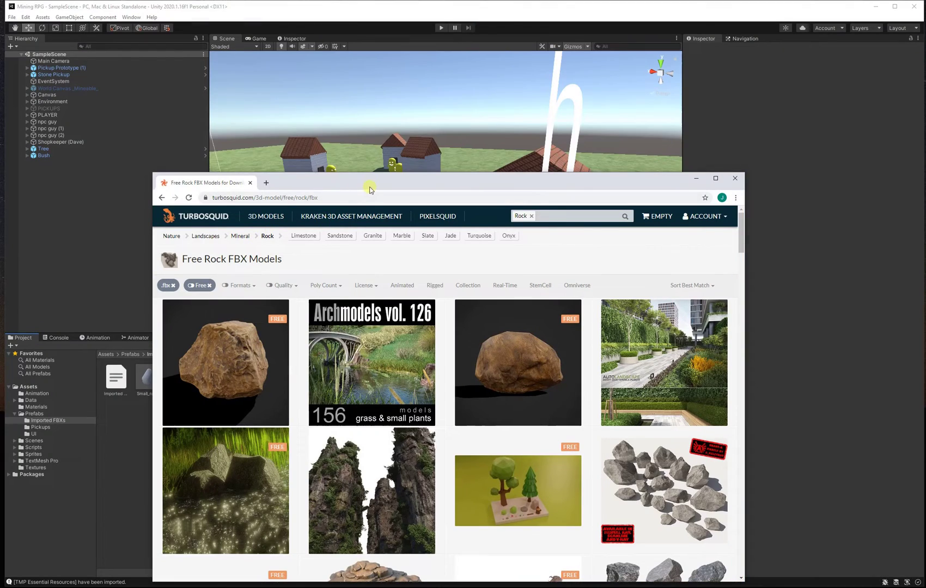
Browse TurboSquid's free rock FBX models and view the Granite rock model's page.
{"action": "left_click_drag", "start_coordinate": [370, 189], "coordinate": [370, 93]}
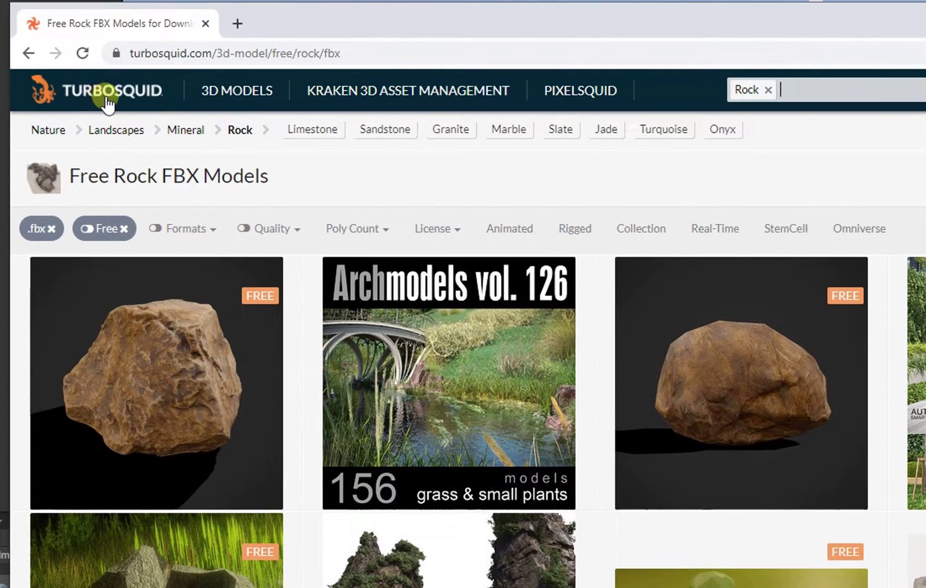
{"action": "mouse_move", "coordinate": [136, 274]}
{"action": "scroll", "coordinate": [483, 363], "scroll_direction": "down", "scroll_amount": 10}
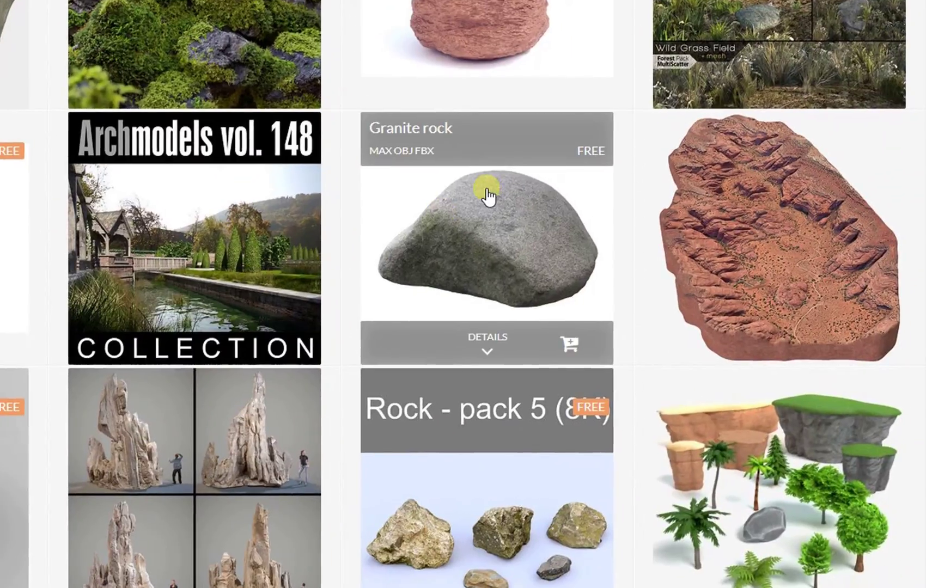
{"action": "left_click", "coordinate": [500, 244]}
{"action": "scroll", "coordinate": [495, 258], "scroll_direction": "down", "scroll_amount": 3}
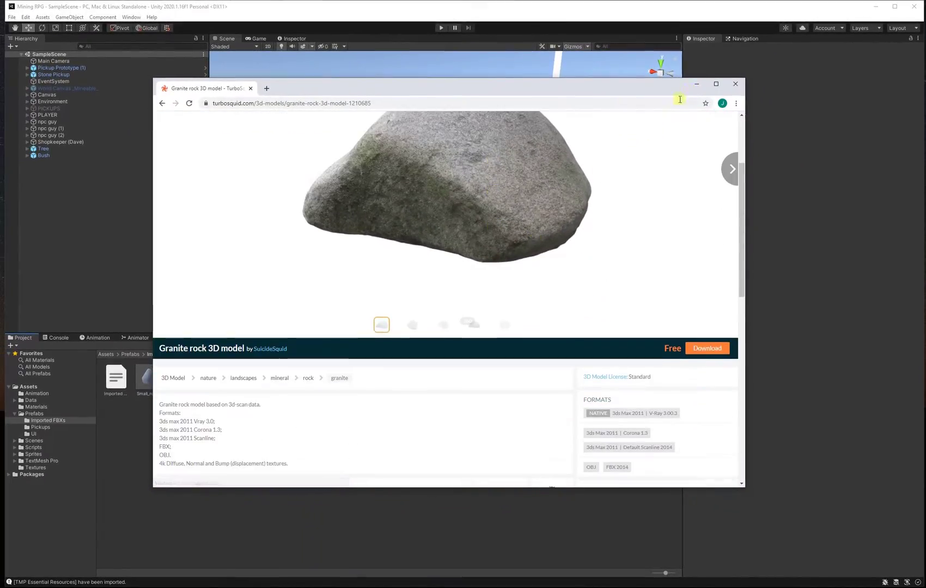
{"action": "left_click", "coordinate": [737, 82]}
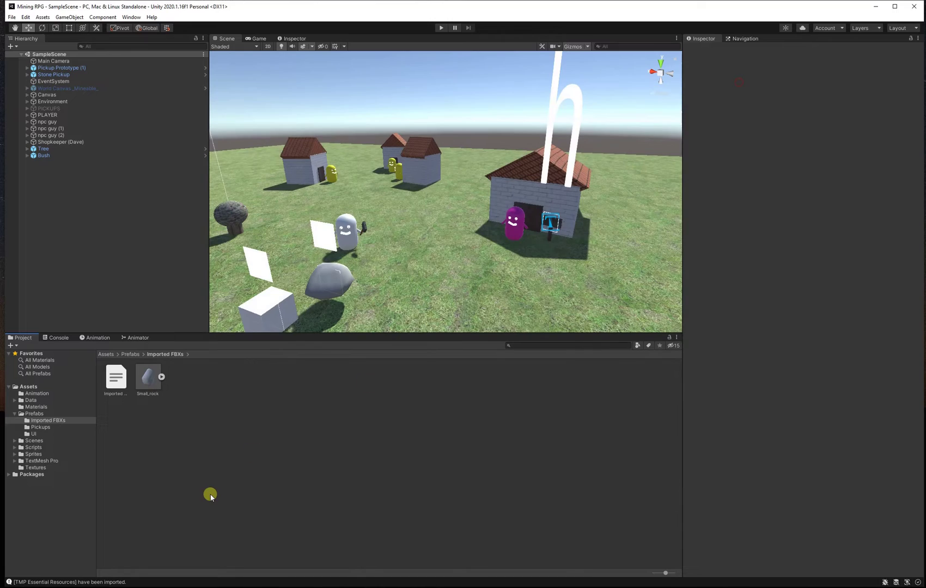
Run the scene in Play mode, collect the pickups with the player, and check the Inventory and Crafting windows.
{"action": "left_click", "coordinate": [210, 496]}
{"action": "middle_click_drag", "start_coordinate": [330, 287], "coordinate": [395, 226]}
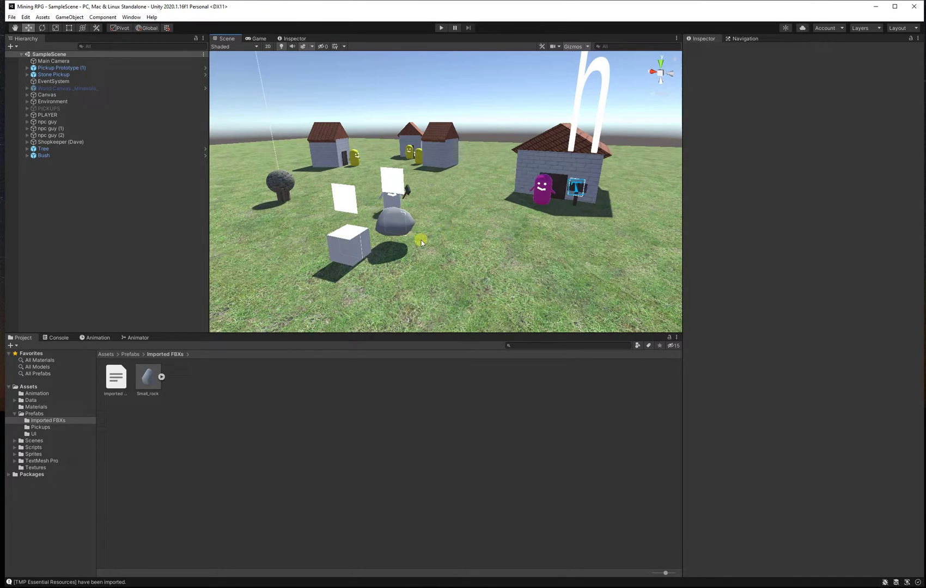
{"action": "left_click", "coordinate": [438, 31]}
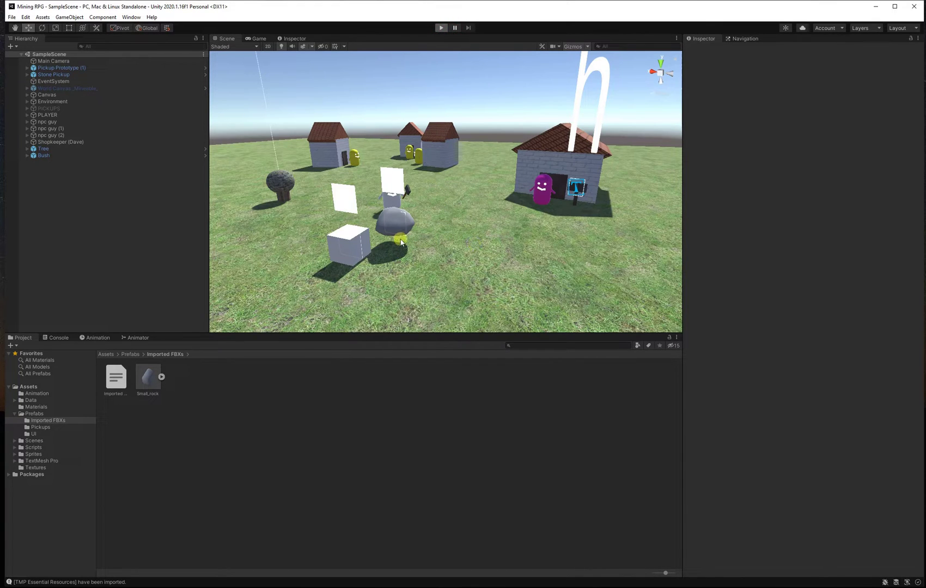
{"action": "key", "text": "i"}
{"action": "left_click_drag", "start_coordinate": [565, 263], "coordinate": [417, 274]}
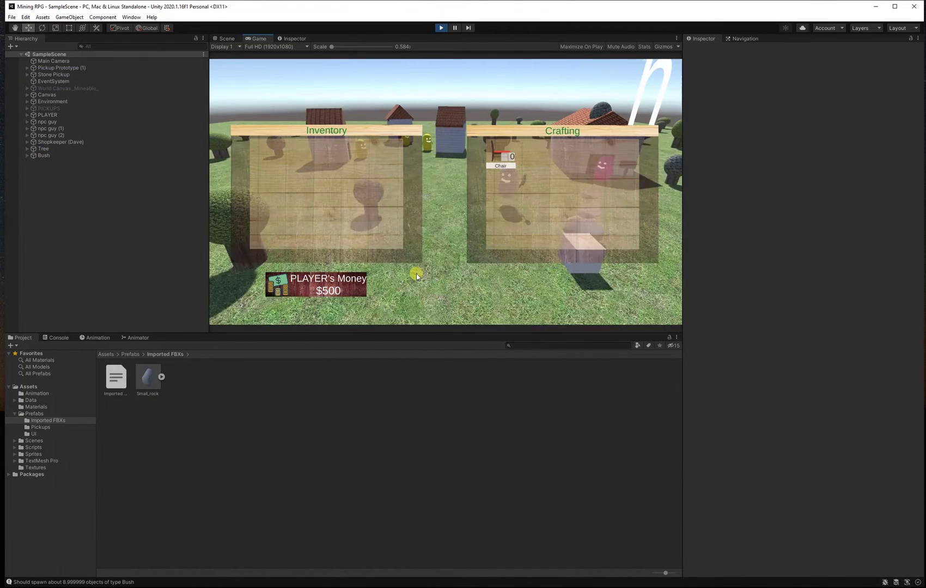
{"action": "middle_click_drag", "start_coordinate": [417, 274], "coordinate": [341, 278]}
{"action": "left_click", "coordinate": [566, 264]}
{"action": "middle_click_drag", "start_coordinate": [569, 265], "coordinate": [412, 311]}
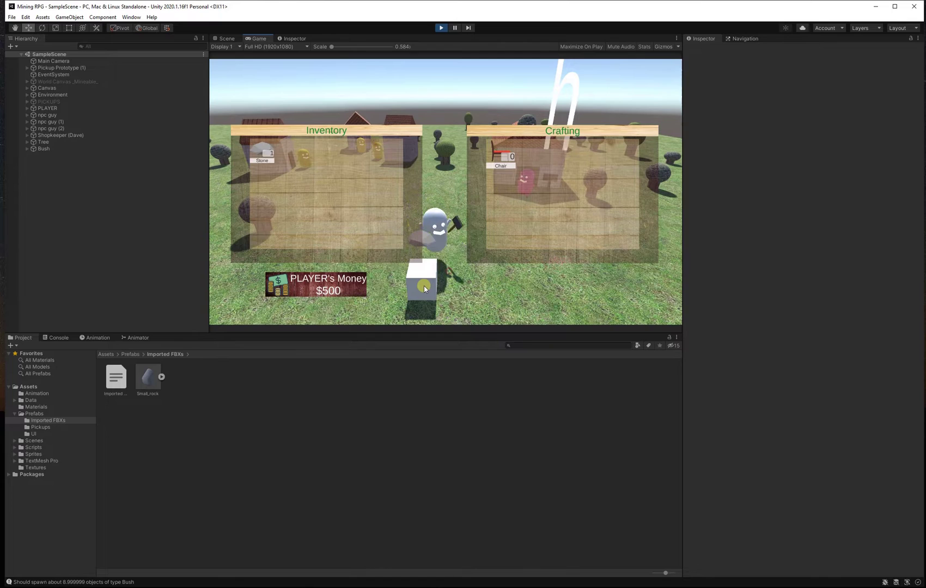
{"action": "left_click", "coordinate": [471, 276]}
{"action": "middle_click_drag", "start_coordinate": [471, 276], "coordinate": [548, 238]}
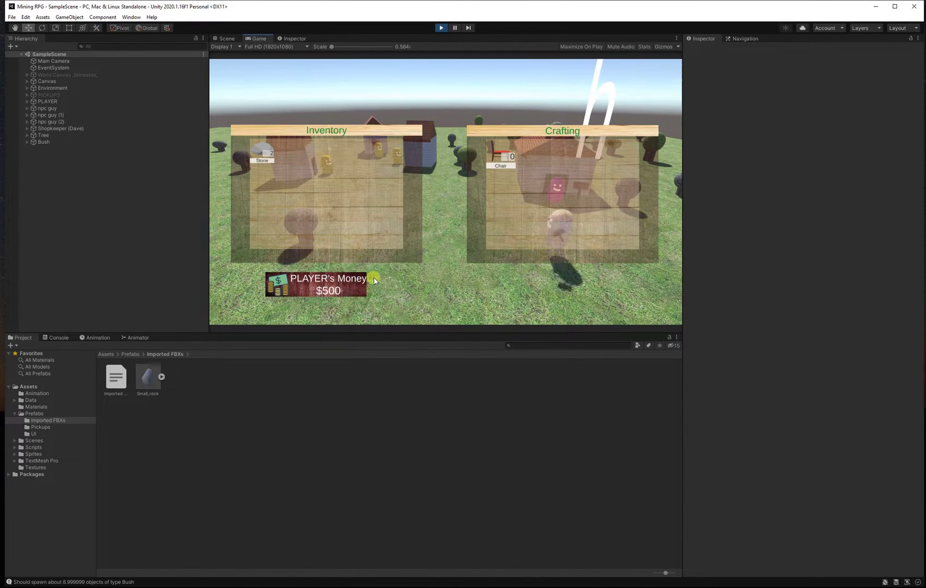
{"action": "key", "text": "i"}
Test mining in the running game by harvesting berries from a bush and wood from a tree.
{"action": "left_click", "coordinate": [337, 219]}
{"action": "middle_click_drag", "start_coordinate": [336, 234], "coordinate": [455, 267]}
{"action": "left_click", "coordinate": [401, 265]}
{"action": "left_click", "coordinate": [452, 250]}
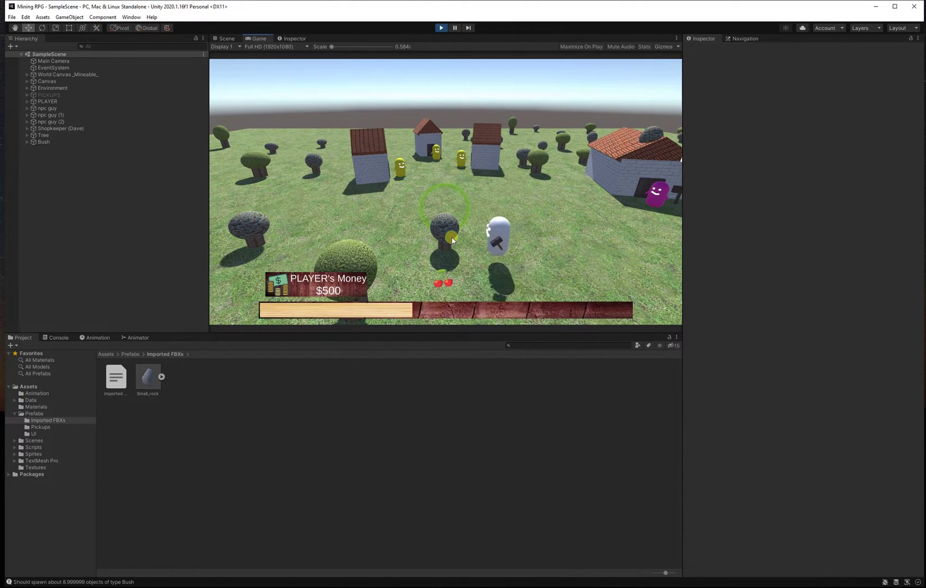
{"action": "left_click", "coordinate": [412, 314]}
{"action": "middle_click_drag", "start_coordinate": [412, 315], "coordinate": [470, 266]}
{"action": "left_click", "coordinate": [408, 231]}
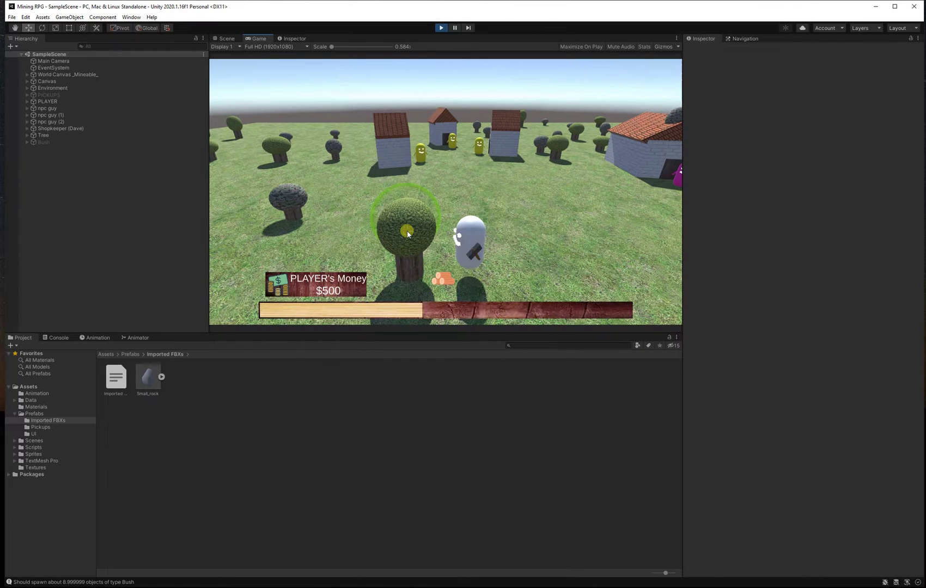
Test crafting in the running game by making a chair.
{"action": "middle_click_drag", "start_coordinate": [611, 189], "coordinate": [501, 209]}
{"action": "key", "text": "i"}
{"action": "left_click", "coordinate": [509, 159]}
{"action": "key", "text": "i"}
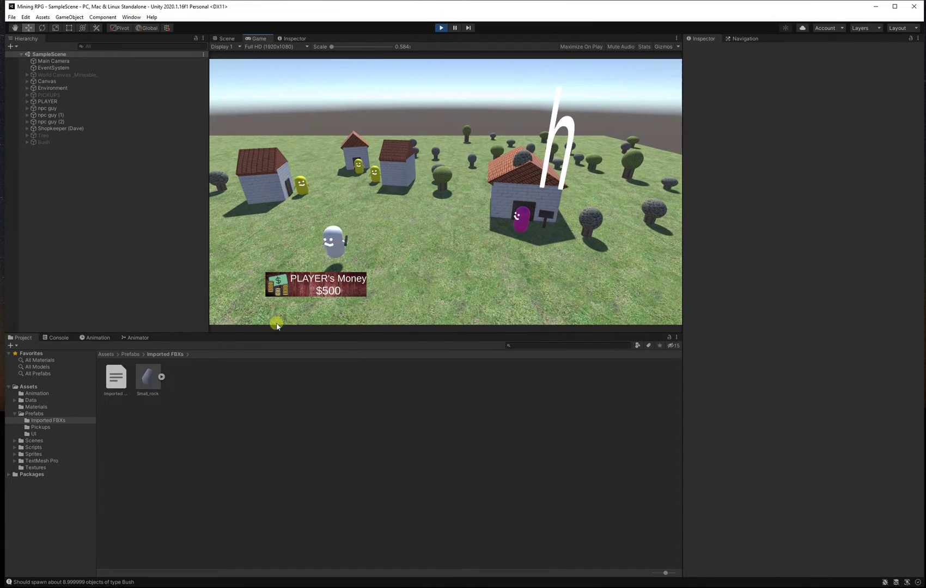
Walk the player to the shopkeeper, sell the chair, one wood and one berries, and buy a chair.
{"action": "key", "text": "d"}
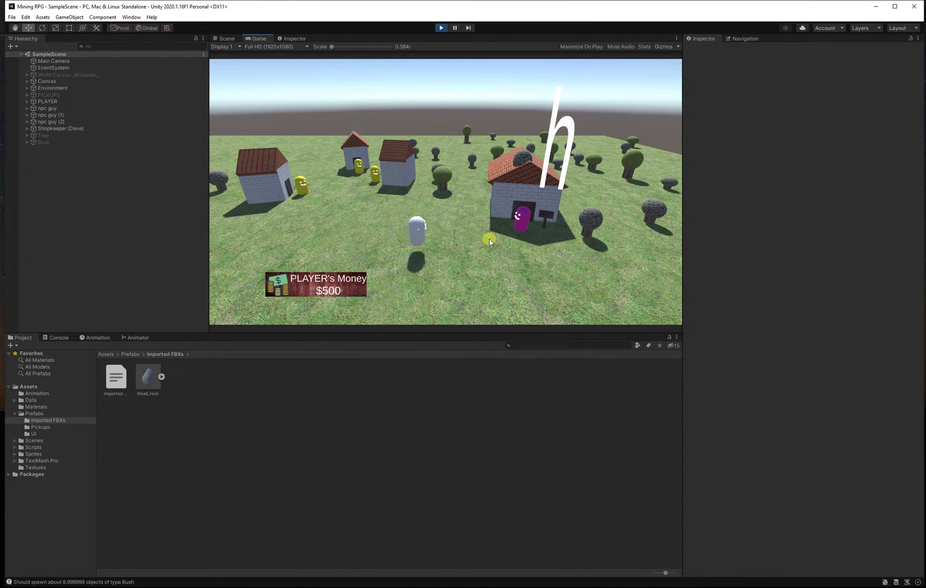
{"action": "left_click", "coordinate": [407, 152]}
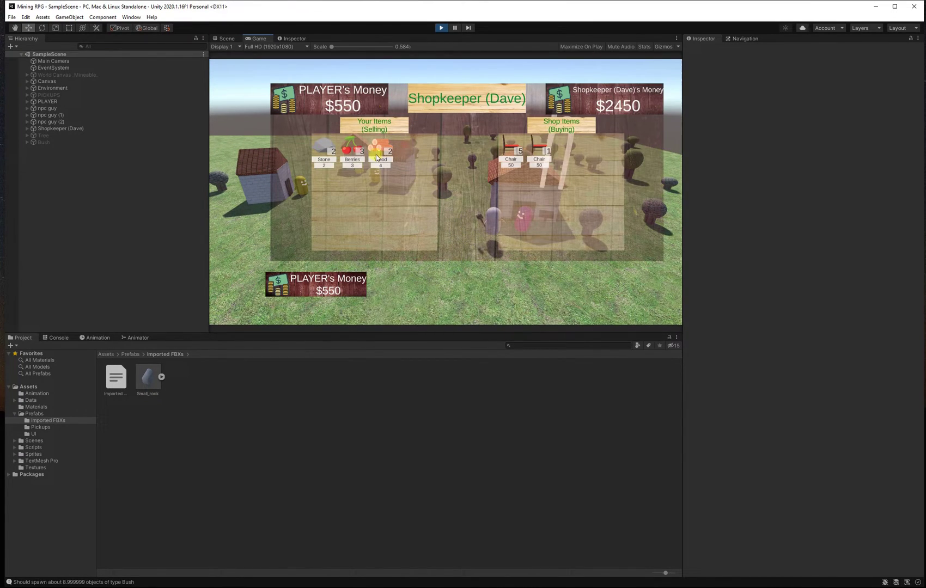
{"action": "left_click", "coordinate": [379, 154]}
{"action": "left_click", "coordinate": [350, 153]}
{"action": "left_click", "coordinate": [512, 147]}
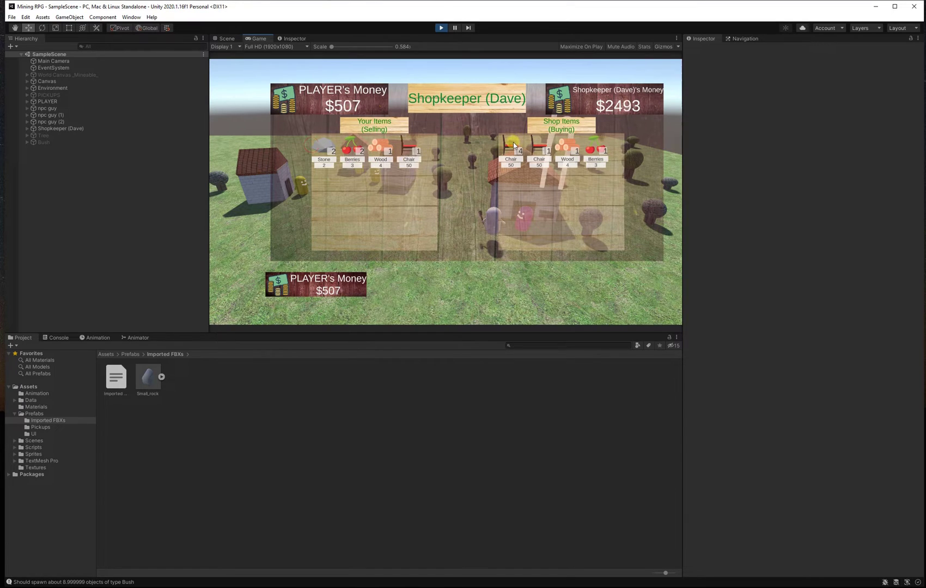